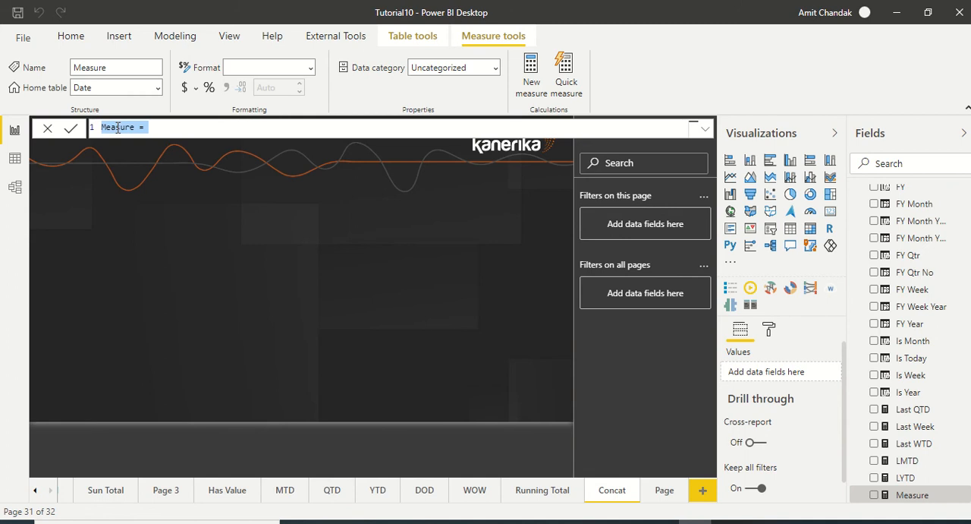
# Name the new measure Concat State and begin its formula with the CONCATENATEX function
pyautogui.doubleClick(122, 128)
pyautogui.write('Concat State')
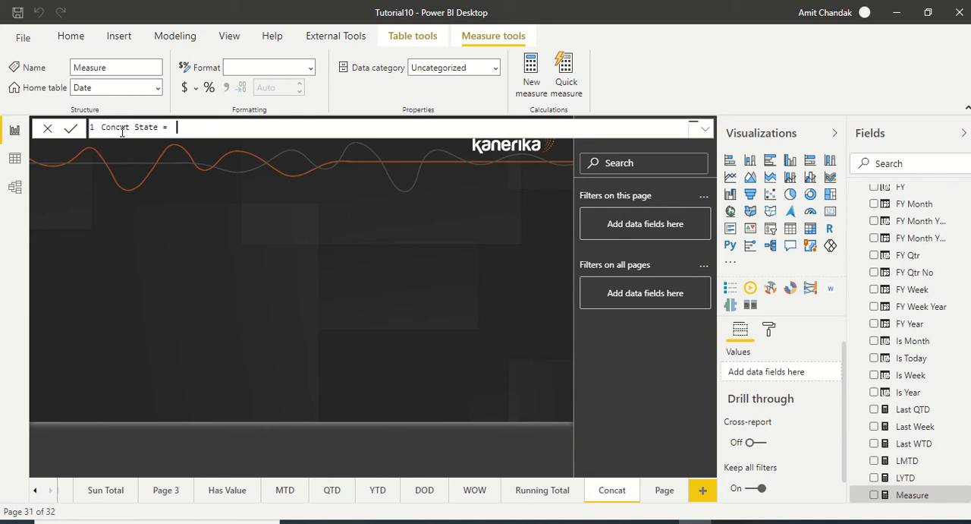
pyautogui.write('onc')
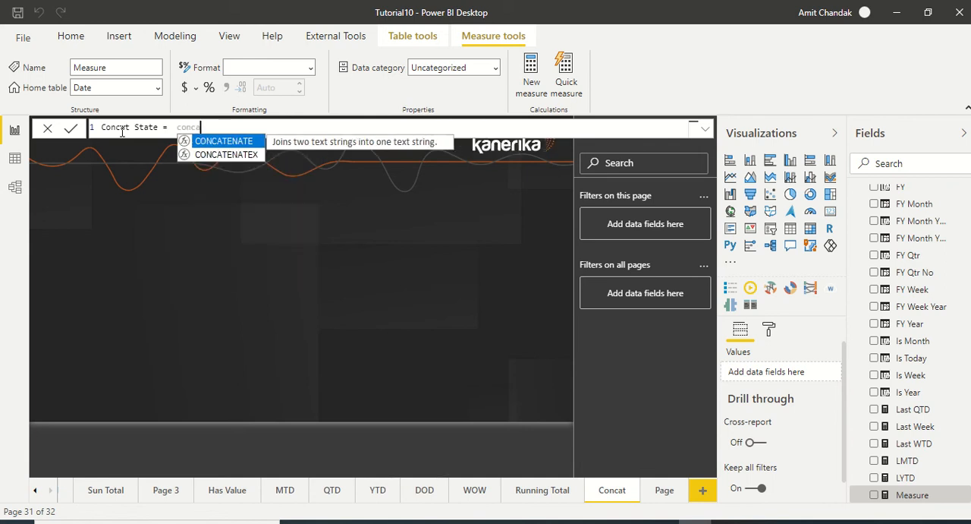
pyautogui.write('a')
pyautogui.press('Down')
pyautogui.press('Tab')
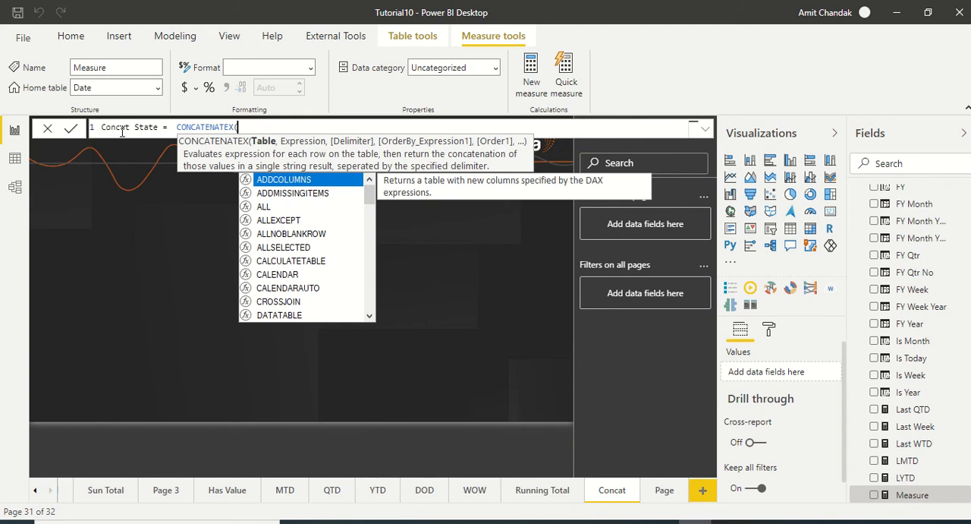
# Set the Geography table as the first argument of CONCATENATEX
pyautogui.write('ge')
pyautogui.press('Down')
pyautogui.press('Down')
pyautogui.press('Down')
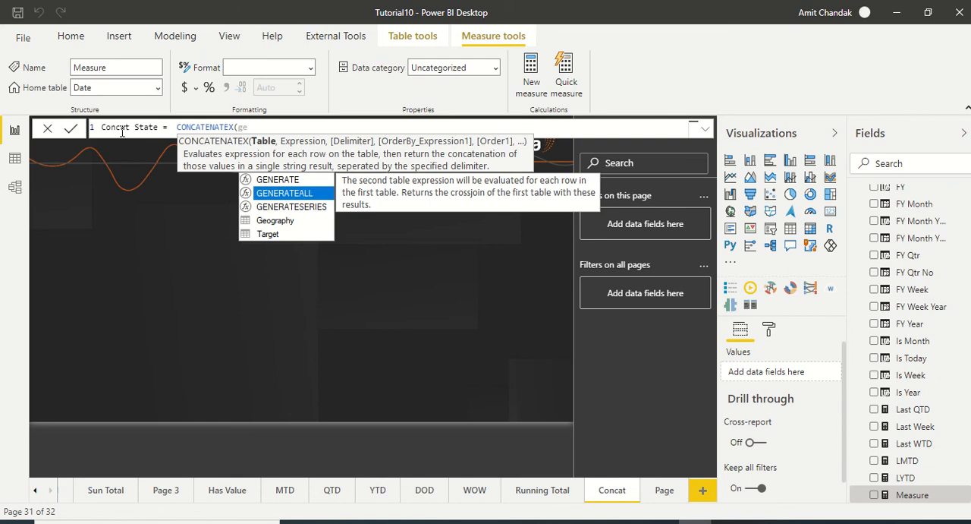
pyautogui.press('Tab')
pyautogui.write(', ')
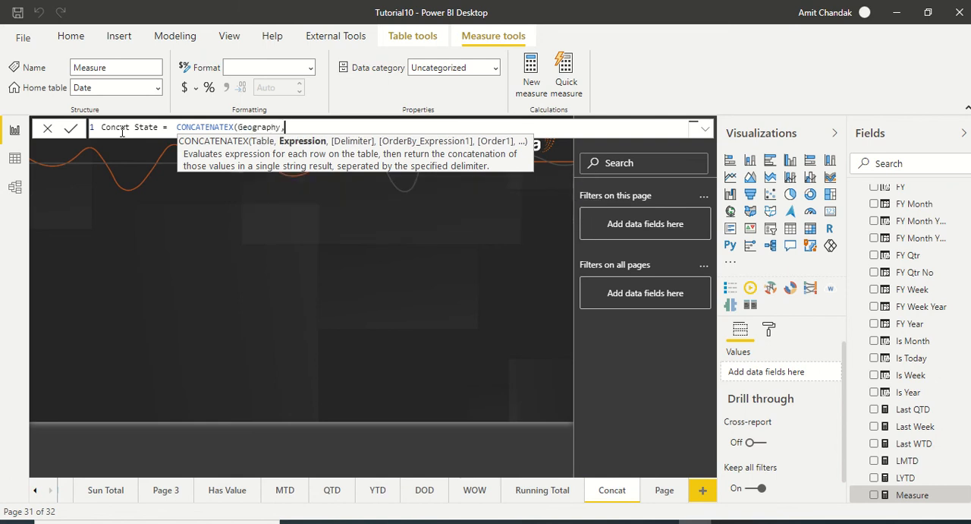
pyautogui.write('ge')
# Use Geography[State] as the CONCATENATEX expression, close the formula and commit the measure
pyautogui.press('Down')
pyautogui.press('Down')
pyautogui.press('Down')
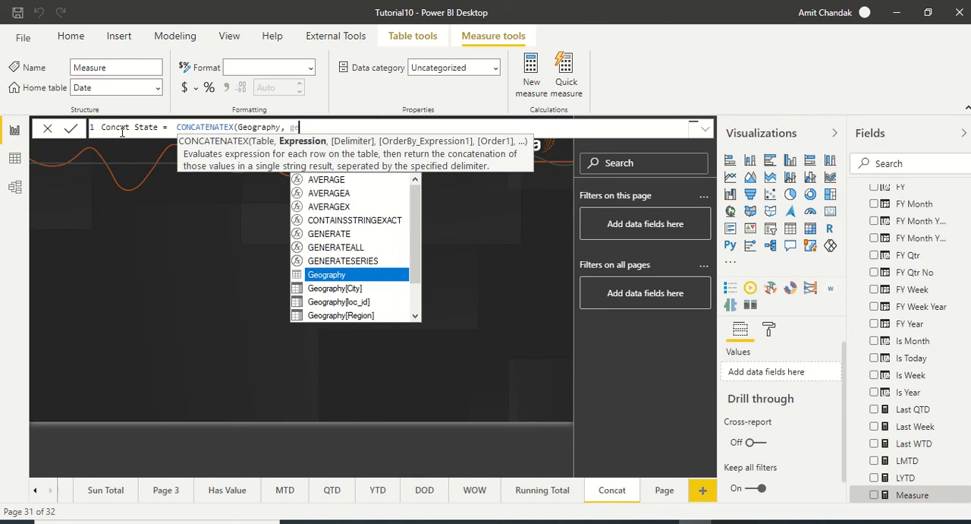
pyautogui.press('BackSpace')
pyautogui.press('BackSpace')
pyautogui.write('sta')
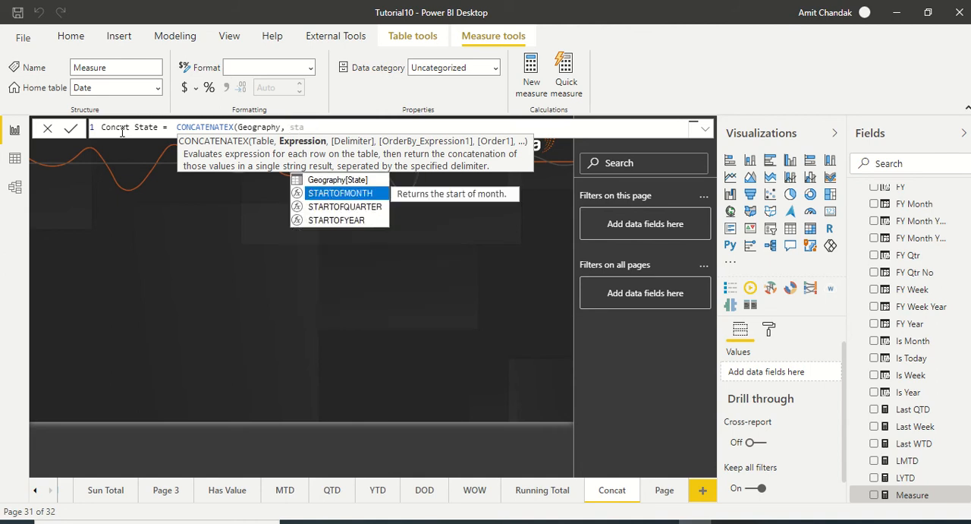
pyautogui.press('Up')
pyautogui.press('Tab')
pyautogui.write(')')
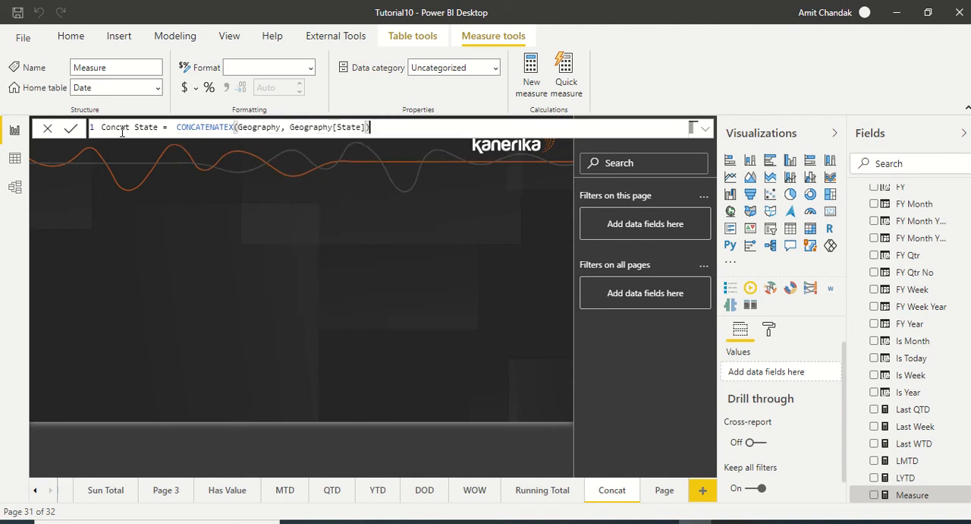
pyautogui.press('Return')
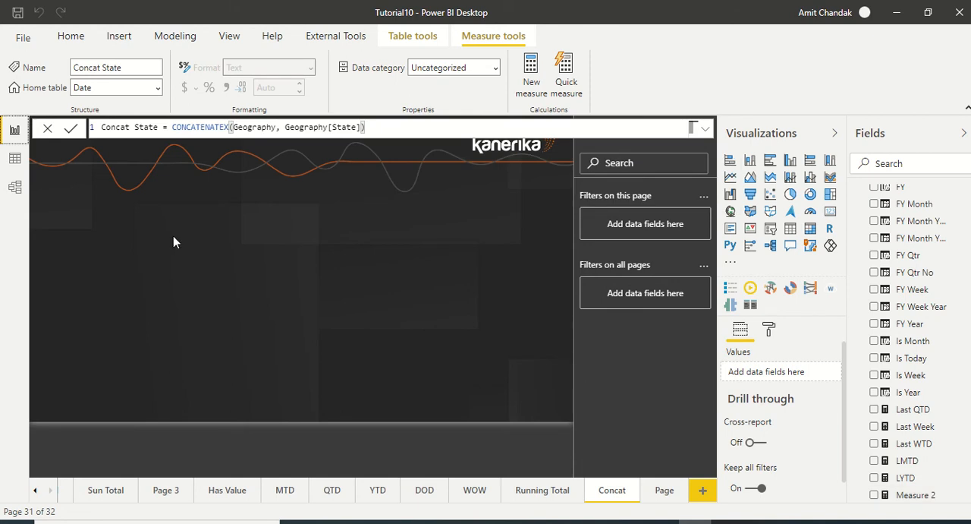
# Add a table visual to the report page showing Region from the Geography table
pyautogui.click(173, 235)
pyautogui.click(915, 164)
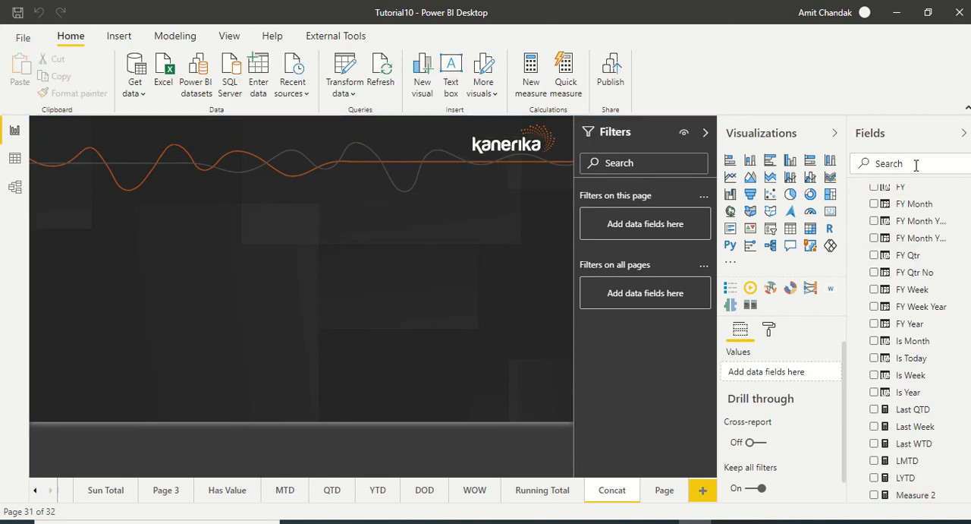
pyautogui.scroll(5, 960, 262)
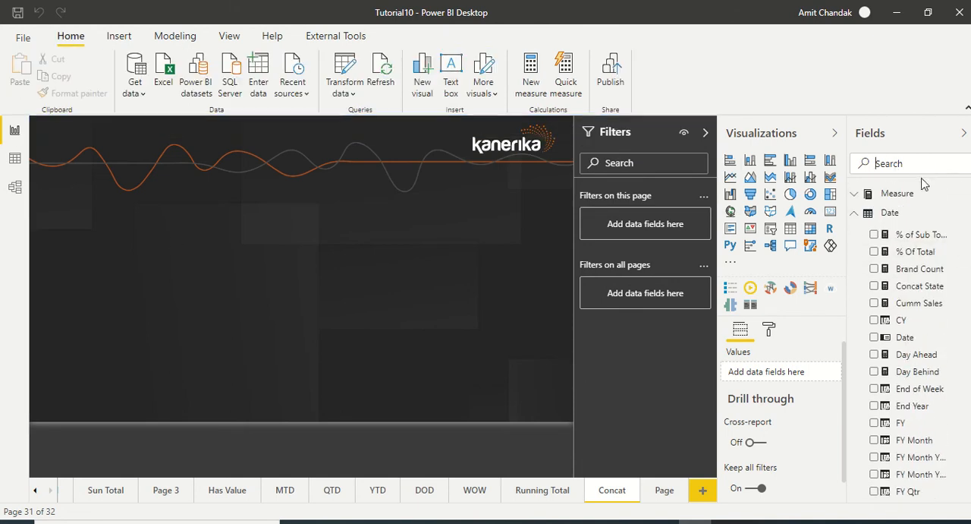
pyautogui.click(856, 214)
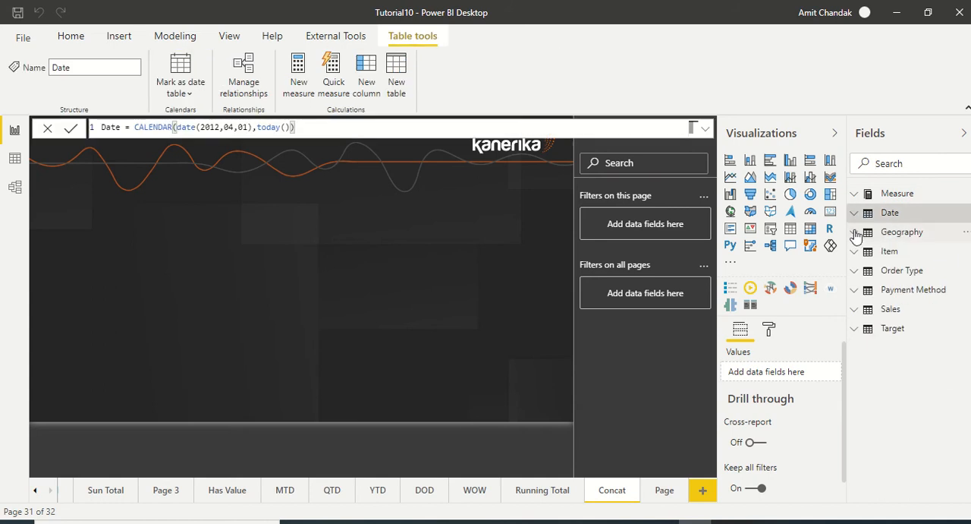
pyautogui.click(856, 232)
pyautogui.moveTo(915, 285); pyautogui.dragTo(137, 221)
pyautogui.moveTo(201, 286); pyautogui.dragTo(150, 285)
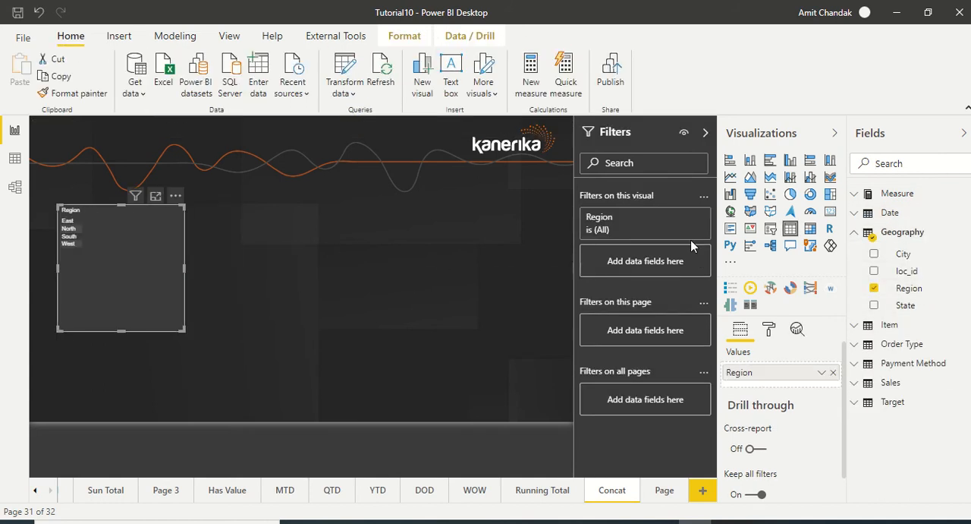
# Add the Concat State measure to the Region table and enlarge the visual across most of the page
pyautogui.click(909, 166)
pyautogui.write('Con')
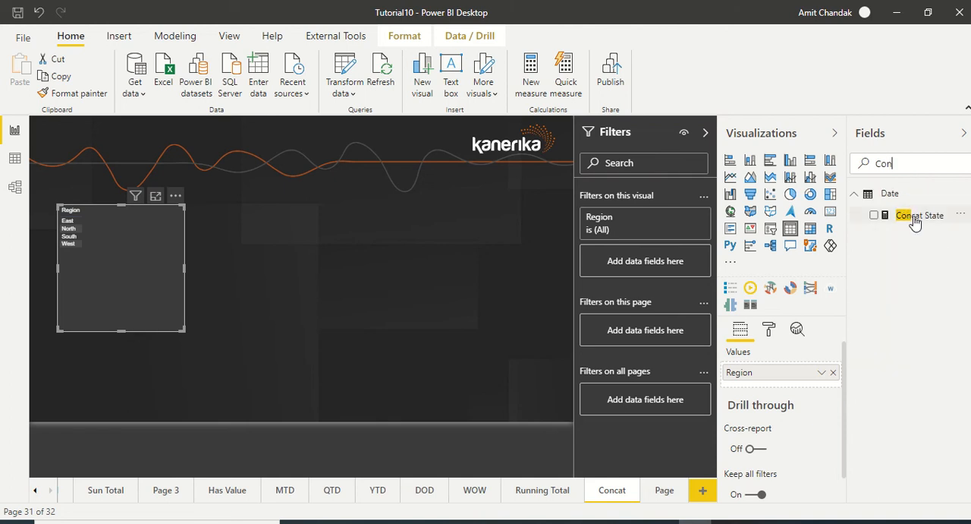
pyautogui.moveTo(920, 216); pyautogui.dragTo(149, 260)
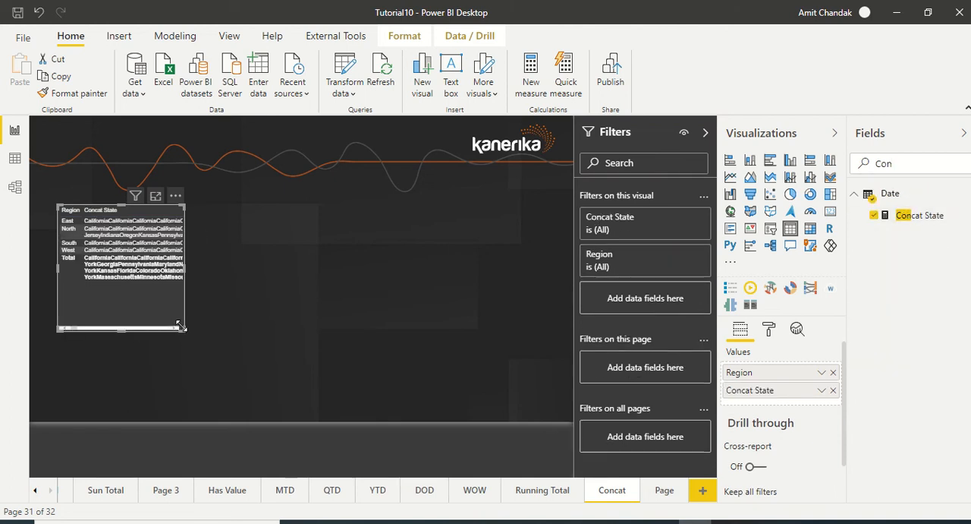
pyautogui.moveTo(181, 334); pyautogui.dragTo(537, 410)
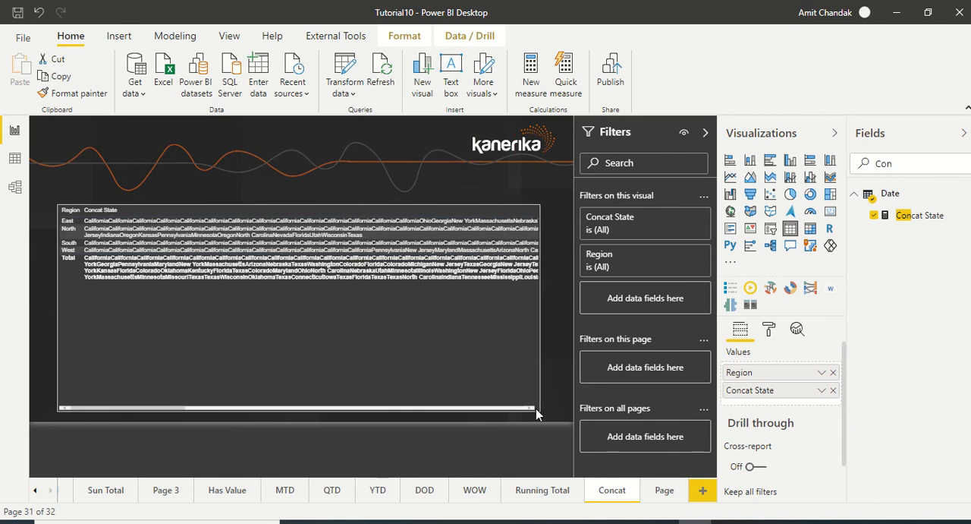
pyautogui.moveTo(356, 368); pyautogui.dragTo(336, 326)
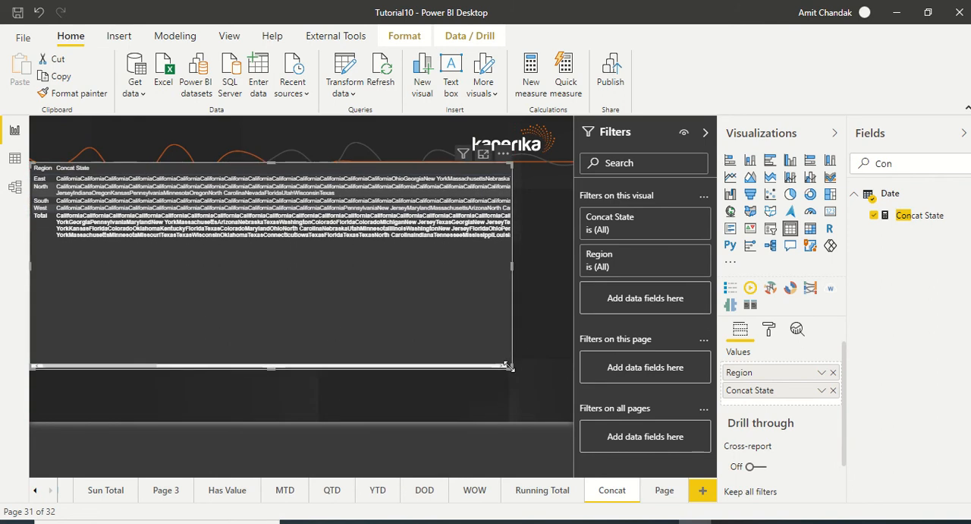
pyautogui.moveTo(512, 366); pyautogui.dragTo(558, 419)
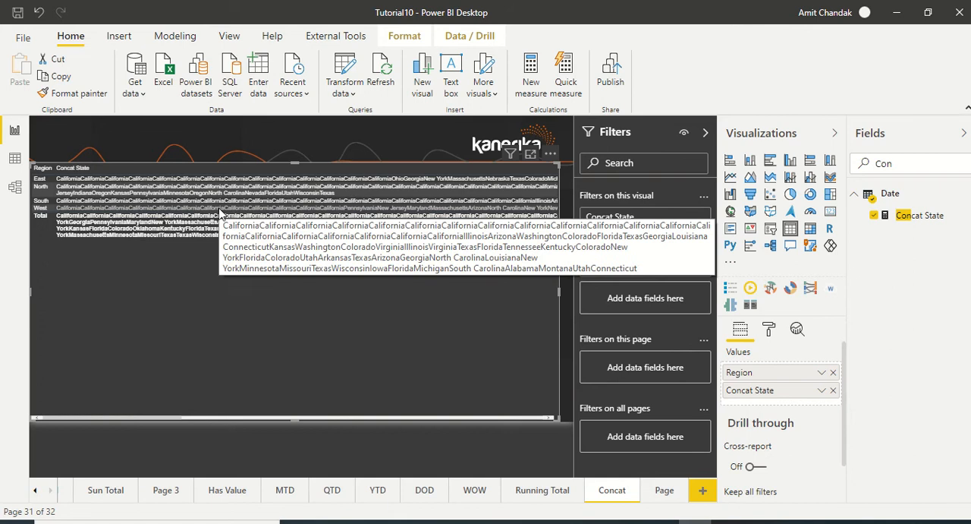
# Change the table argument of the Concat State measure to VALUES(Geography[State]) and commit the formula
pyautogui.click(909, 217)
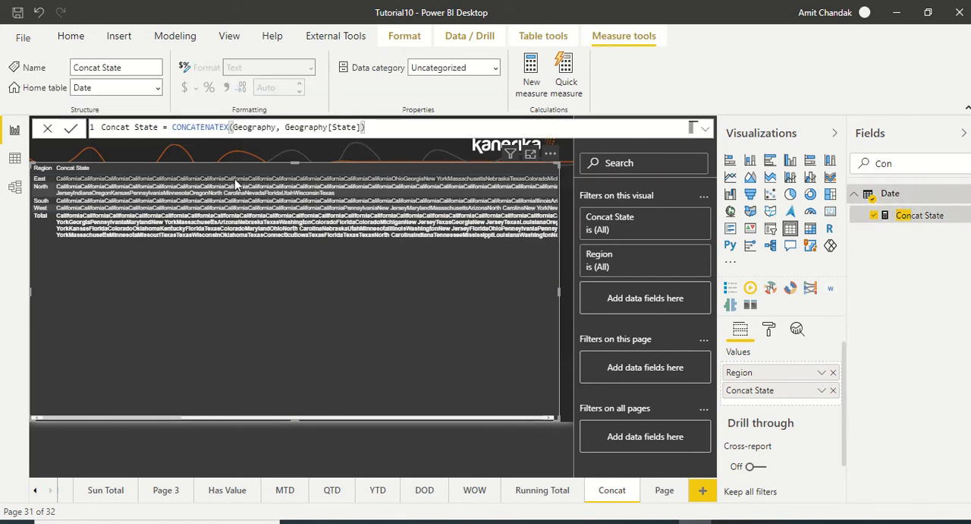
pyautogui.click(233, 128)
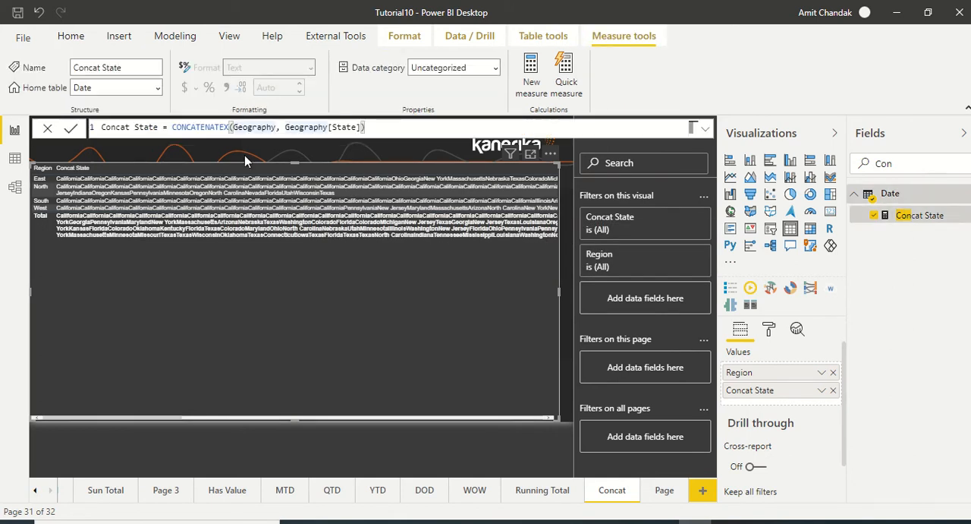
pyautogui.write('values')
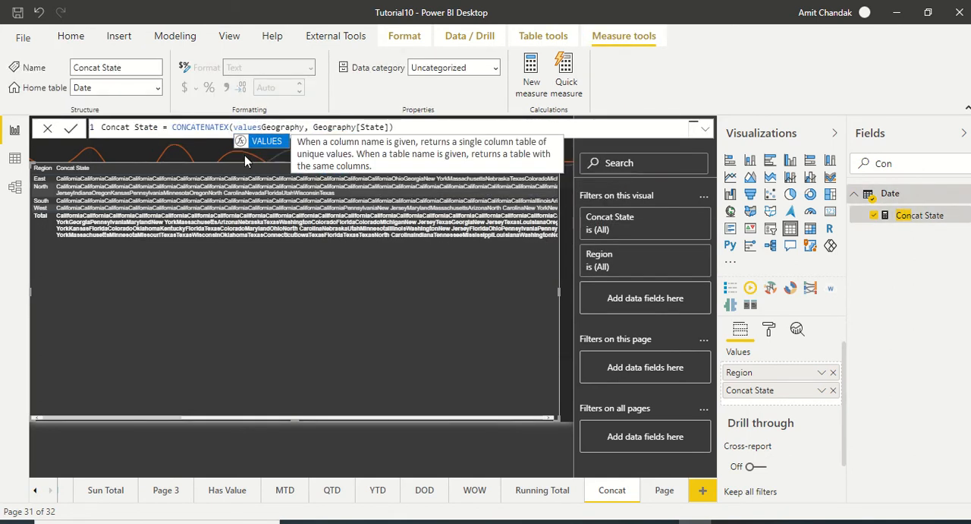
pyautogui.write('(')
pyautogui.press('Right')
pyautogui.press('Right')
pyautogui.press('Right')
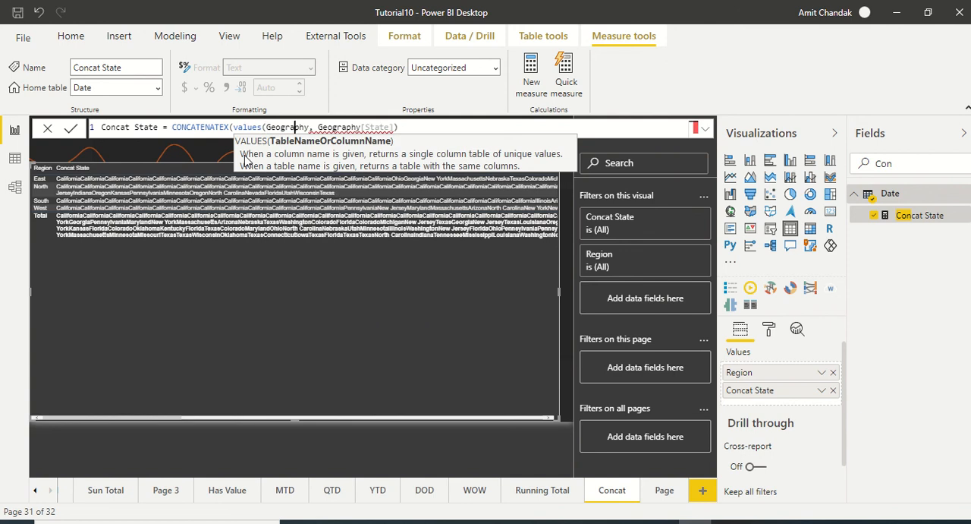
pyautogui.write('[')
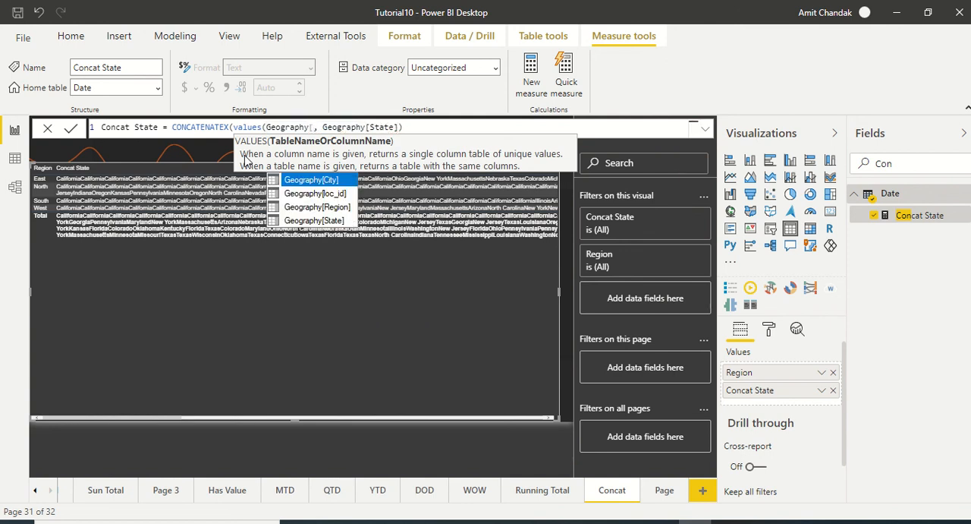
pyautogui.press('Down')
pyautogui.press('Down')
pyautogui.press('Down')
pyautogui.press('Tab')
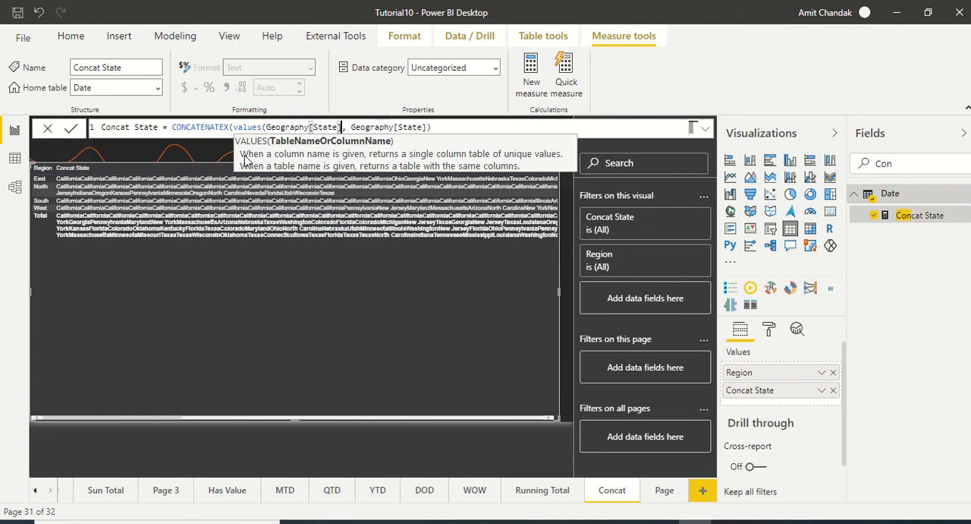
pyautogui.write(')')
pyautogui.press('Return')
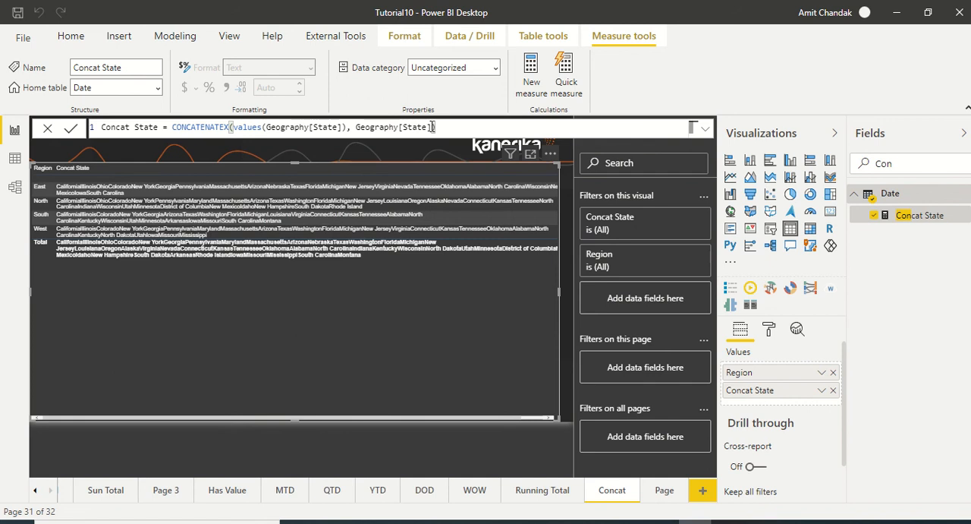
# Add a space " " as the delimiter in the Concat State formula and replace VALUES with DISTINCT
pyautogui.write(',""')
pyautogui.write(',",')
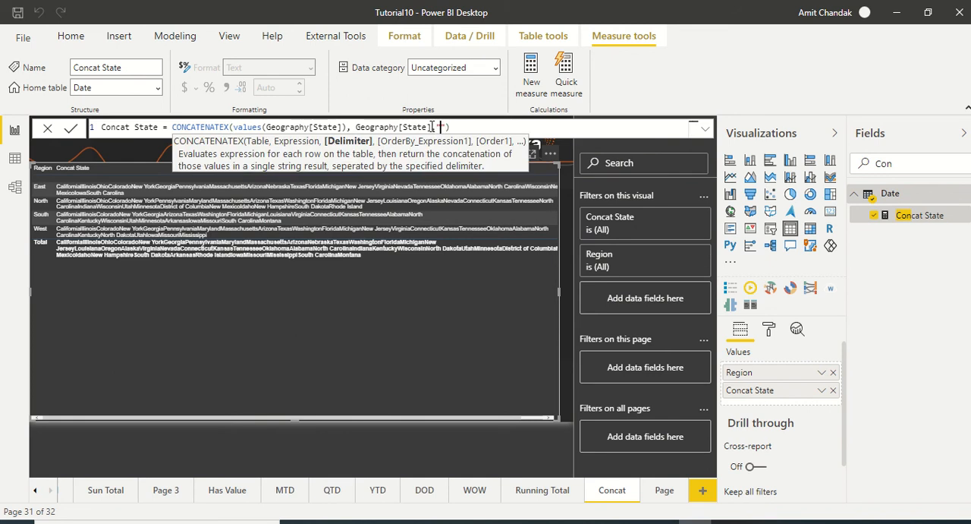
pyautogui.press('Return')
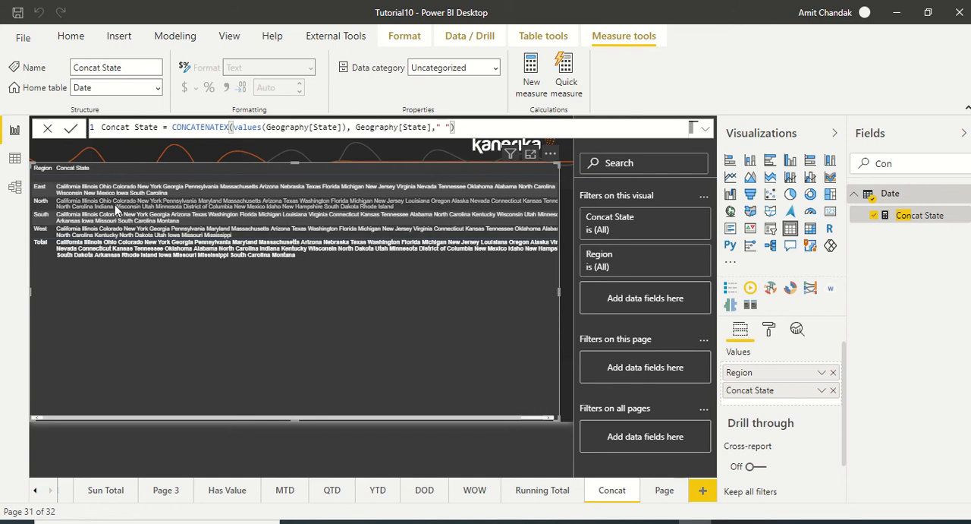
pyautogui.doubleClick(250, 128)
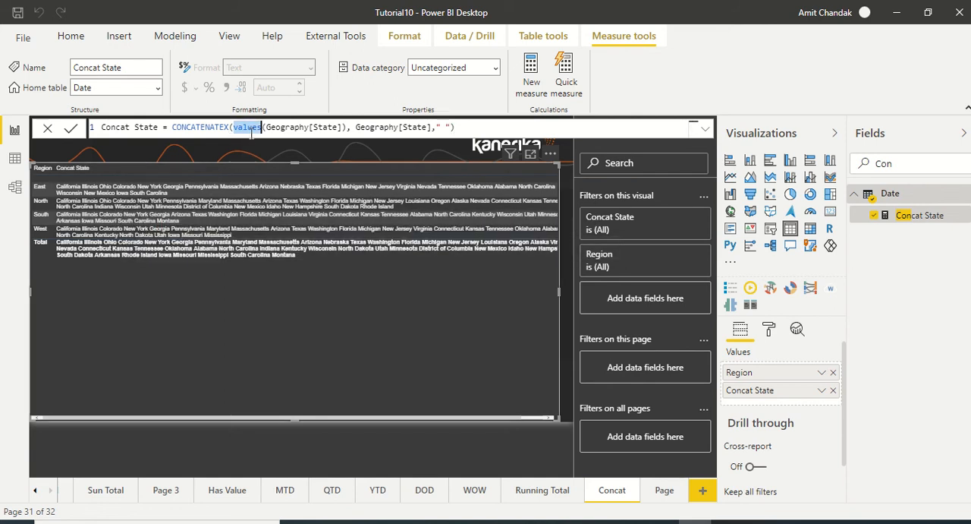
pyautogui.write('DISTINCT')
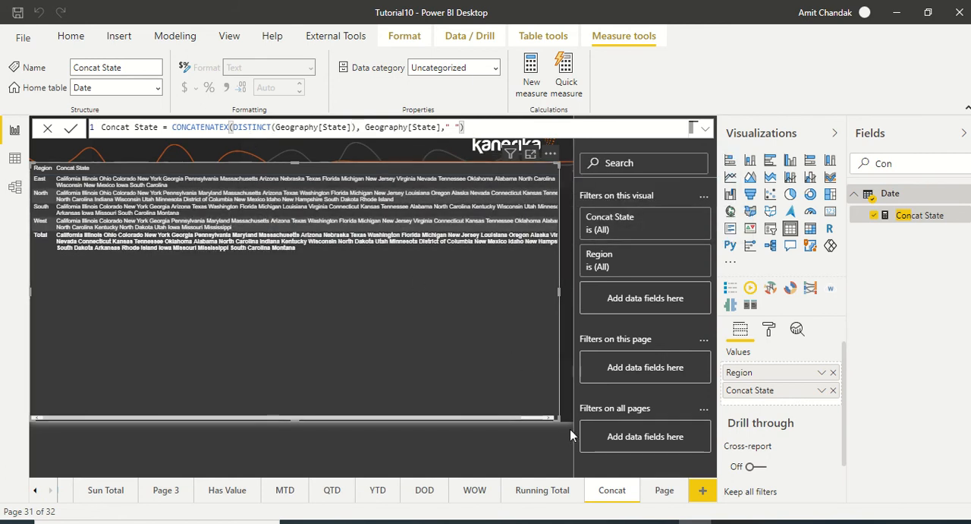
# Reduce the height of the Region table and add a card beneath it showing Concat State
pyautogui.moveTo(557, 416); pyautogui.dragTo(558, 303)
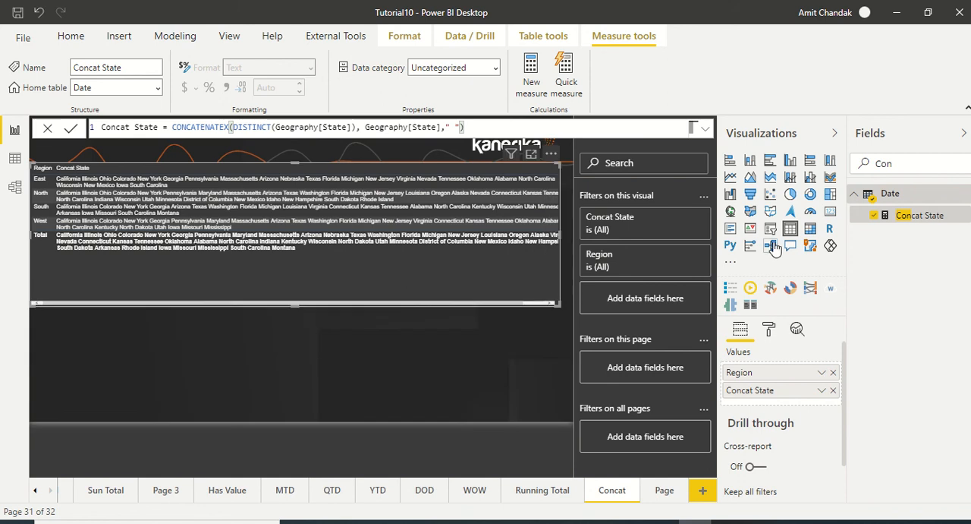
pyautogui.click(319, 354)
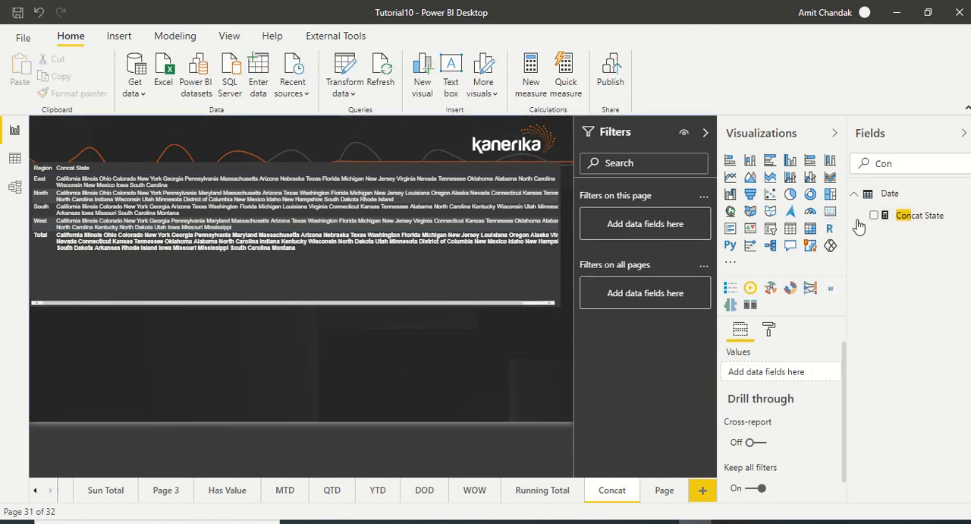
pyautogui.click(831, 213)
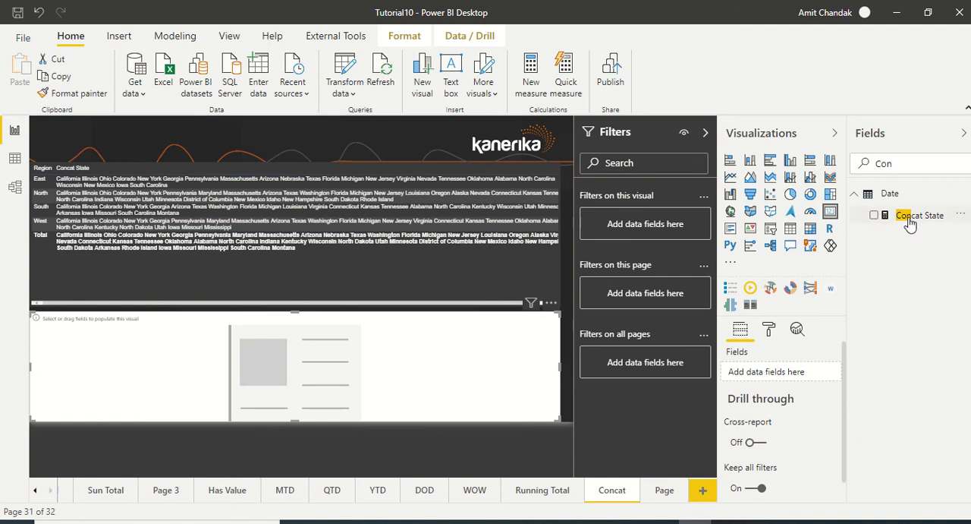
pyautogui.moveTo(911, 222); pyautogui.dragTo(302, 367)
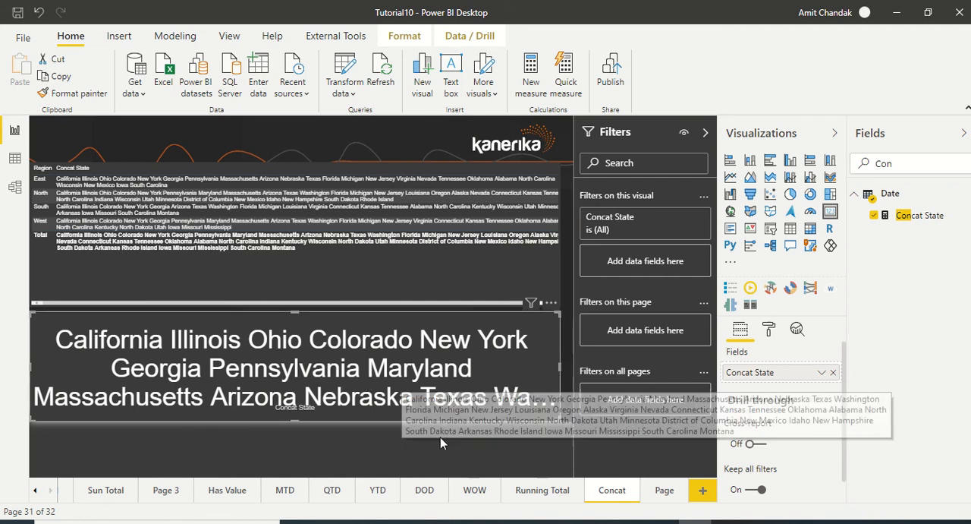
# Create a new measure and begin its formula with CONCATENATEX over a DISTINCT table argument
pyautogui.click(531, 89)
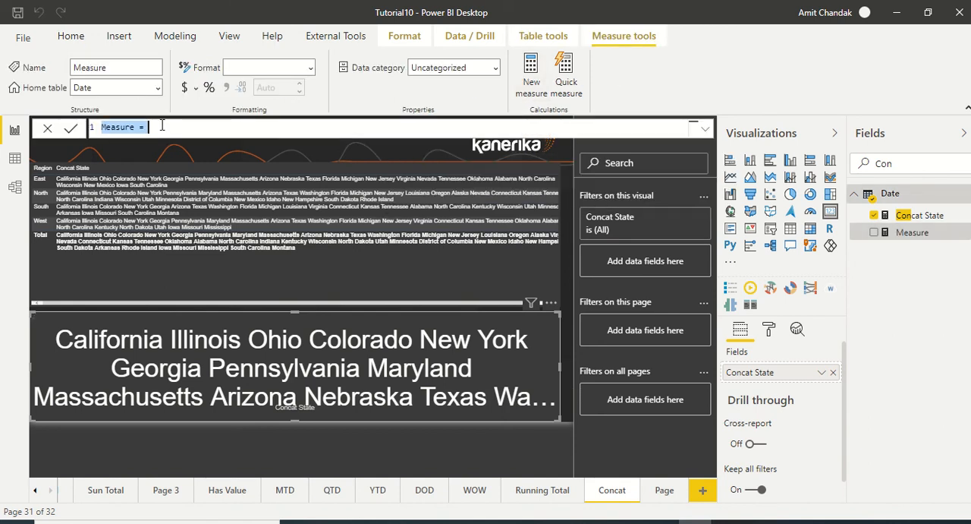
pyautogui.click(163, 125)
pyautogui.write('Con')
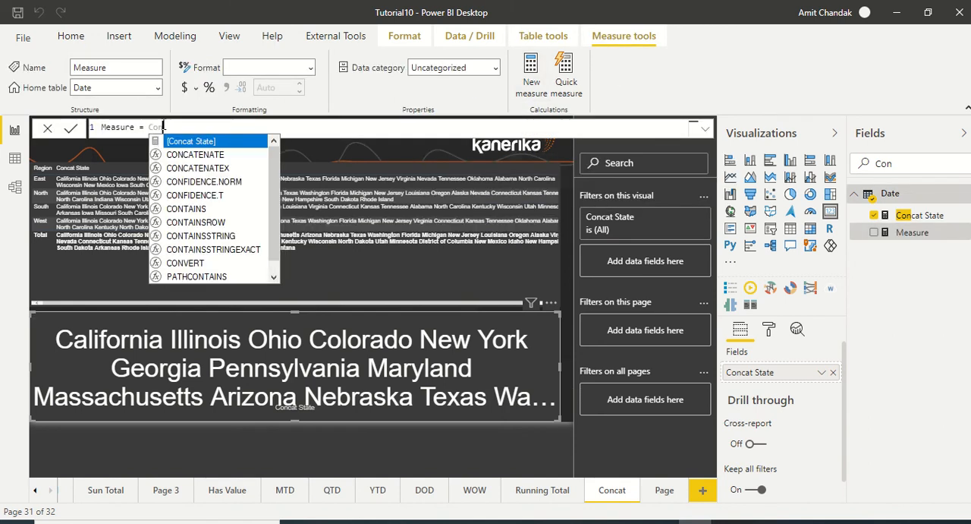
pyautogui.press('Down')
pyautogui.press('Down')
pyautogui.press('Tab')
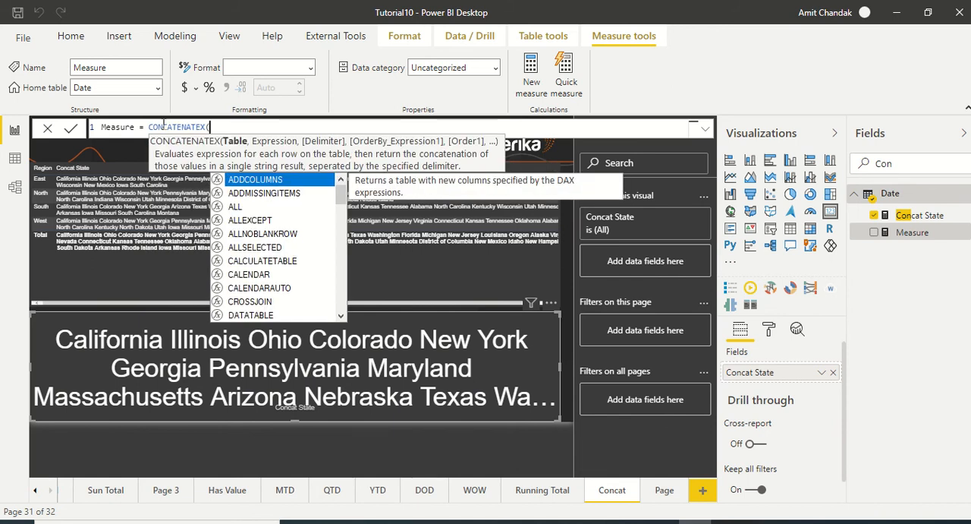
pyautogui.write('DISTINCT(')
pyautogui.press('Tab')
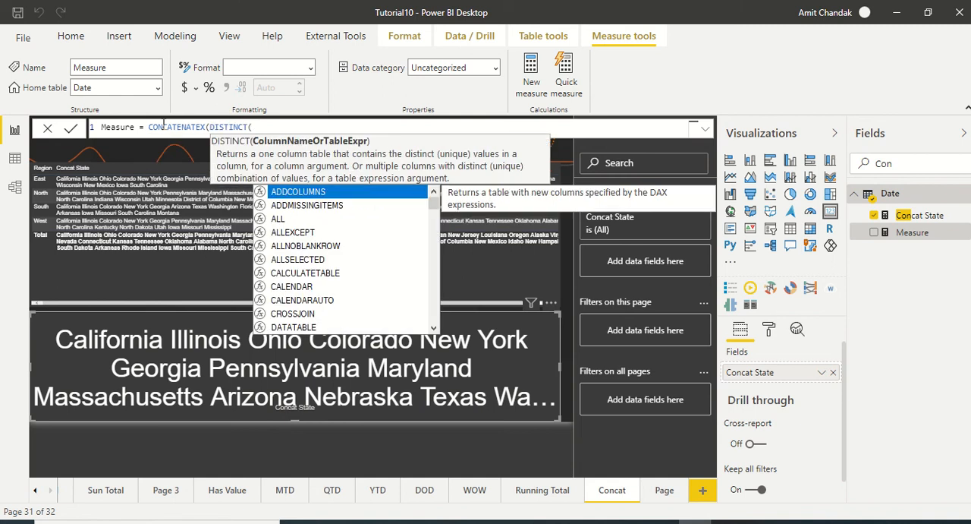
# Complete the new measure's formula with Geography[City] as both the DISTINCT column and the expression, and commit it
pyautogui.write('ge')
pyautogui.press('Down')
pyautogui.press('Down')
pyautogui.press('Down')
pyautogui.press('Down')
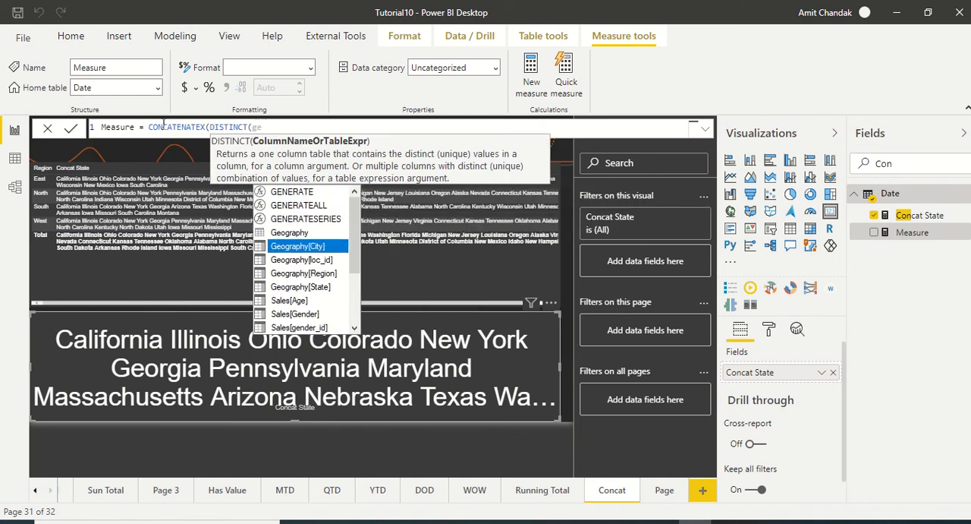
pyautogui.press('Tab')
pyautogui.write(')')
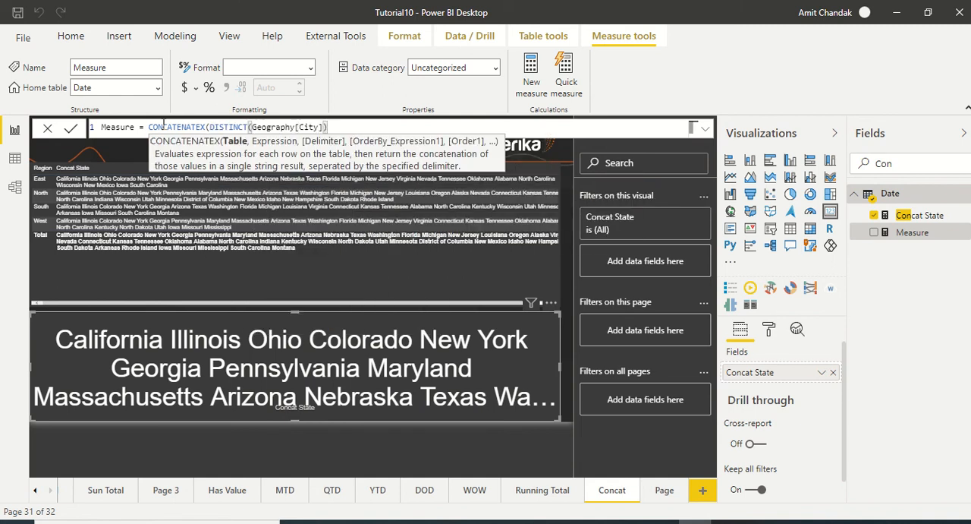
pyautogui.write(',')
pyautogui.write('city')
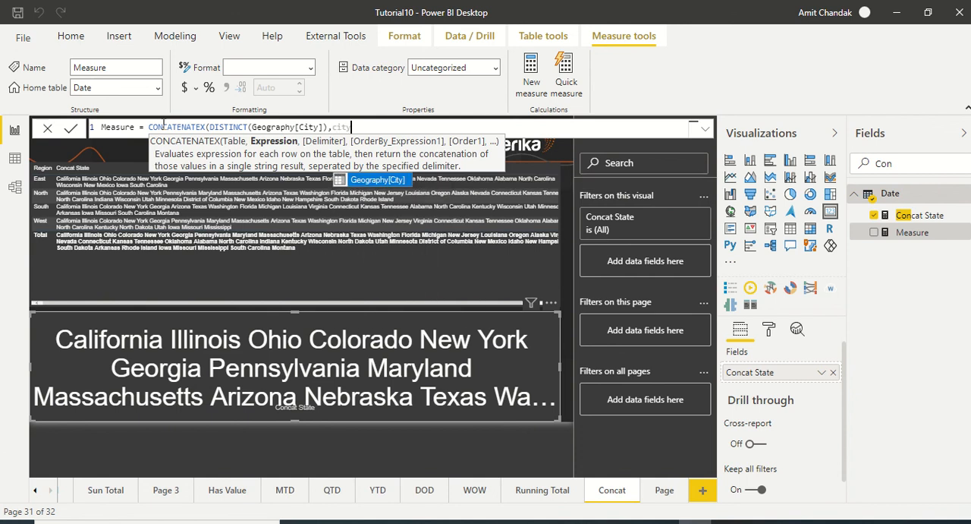
pyautogui.press('Tab')
pyautogui.write(')')
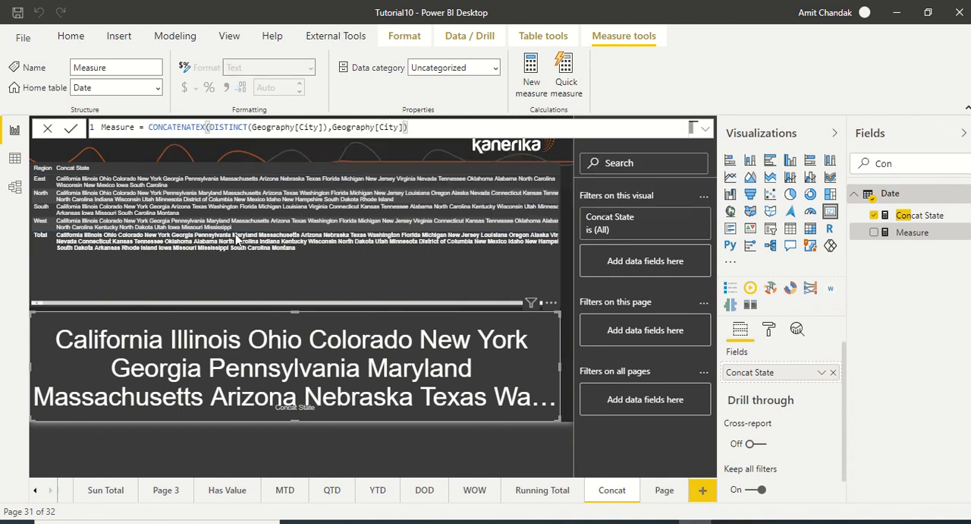
pyautogui.click(378, 263)
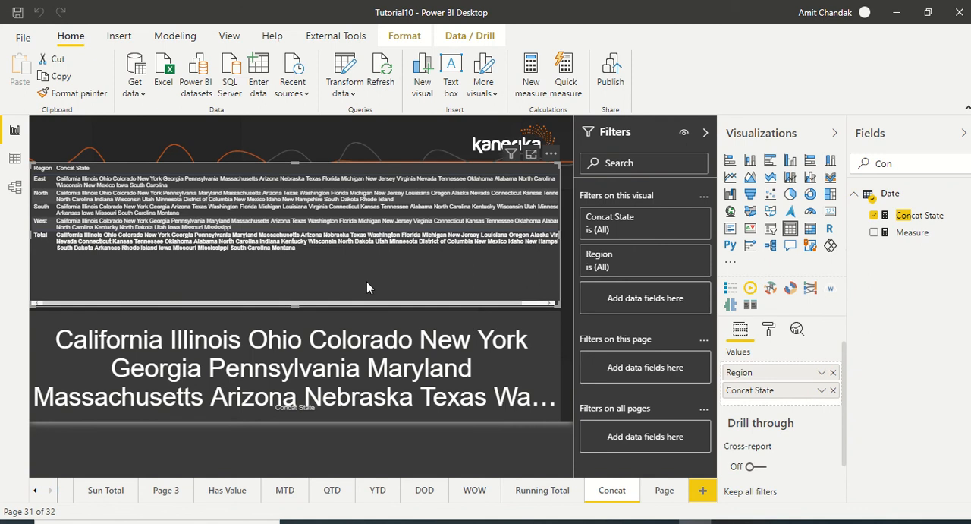
# Duplicate the Concat report page and rename the copy Cancat City
pyautogui.rightClick(616, 502)
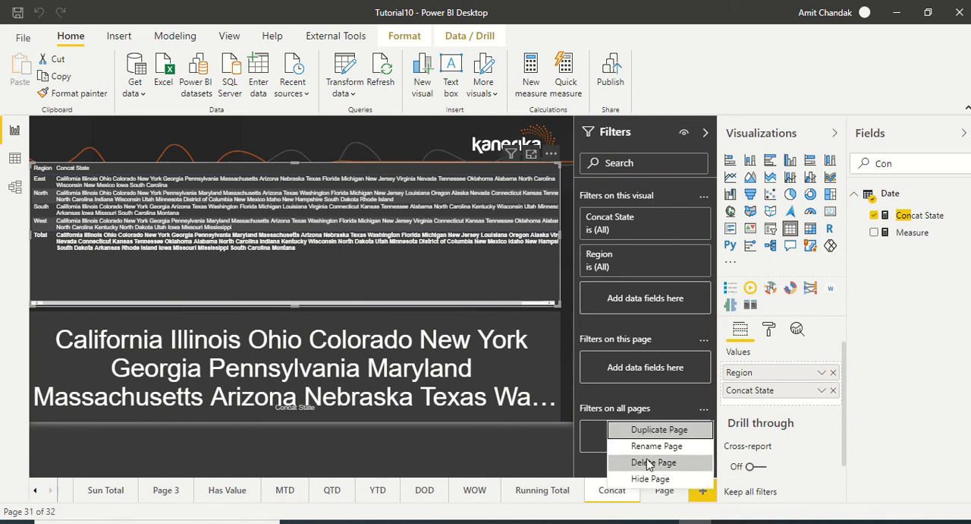
pyautogui.click(649, 436)
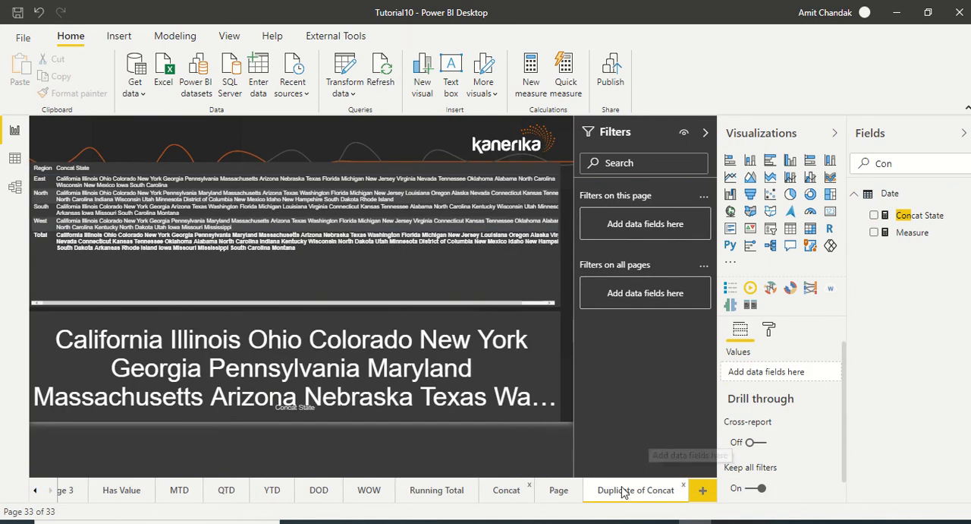
pyautogui.doubleClick(624, 489)
pyautogui.write('Can')
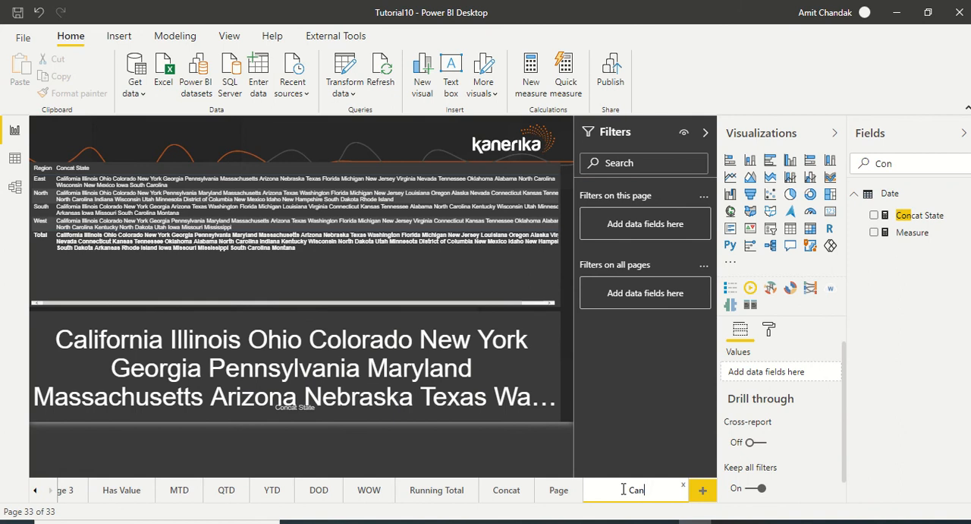
pyautogui.write('cat City')
pyautogui.press('Return')
# Select the Region table on the new page and rename the new city measure to Concat City in its formula
pyautogui.click(463, 271)
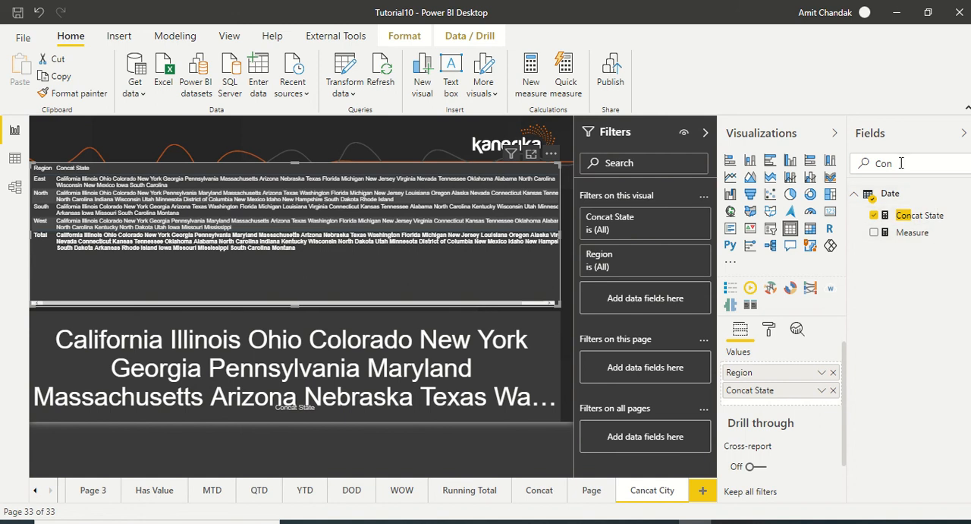
pyautogui.click(913, 232)
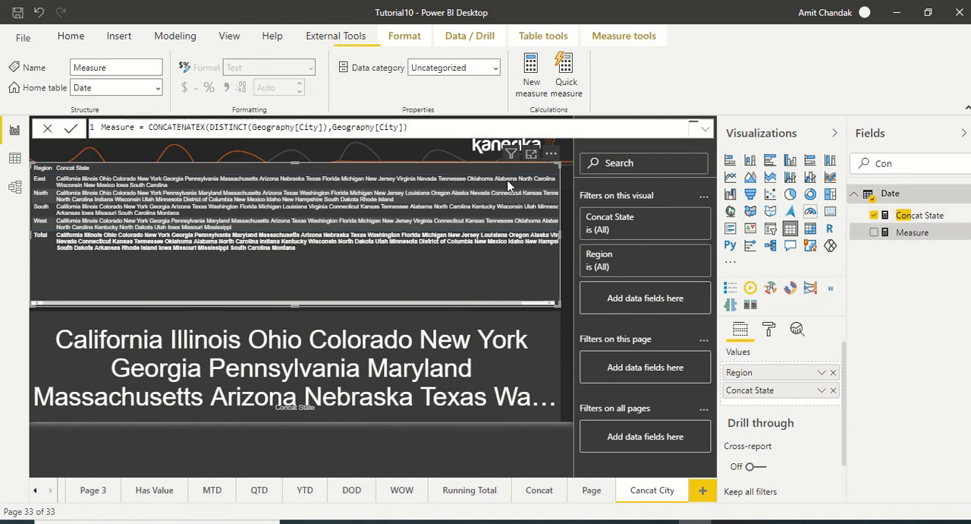
pyautogui.doubleClick(120, 129)
pyautogui.press('BackSpace')
pyautogui.write('Concat')
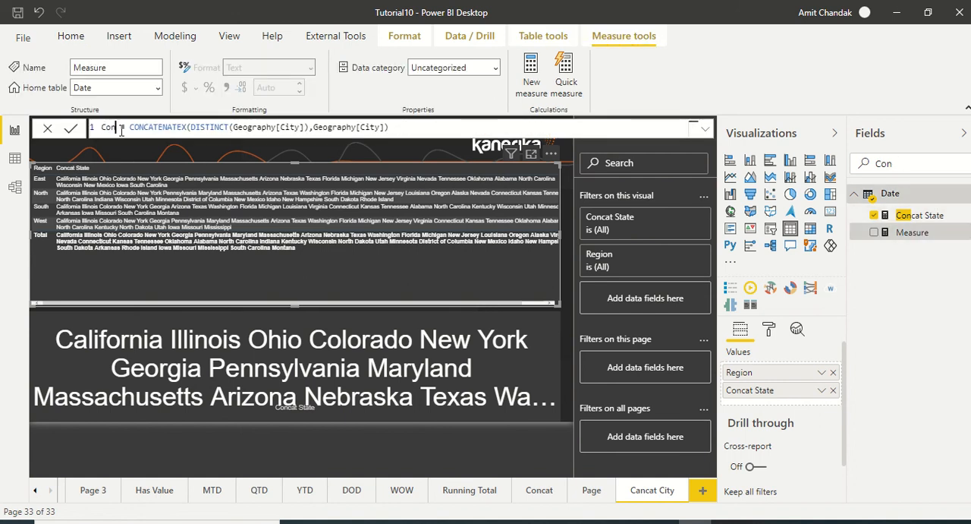
pyautogui.write(' City')
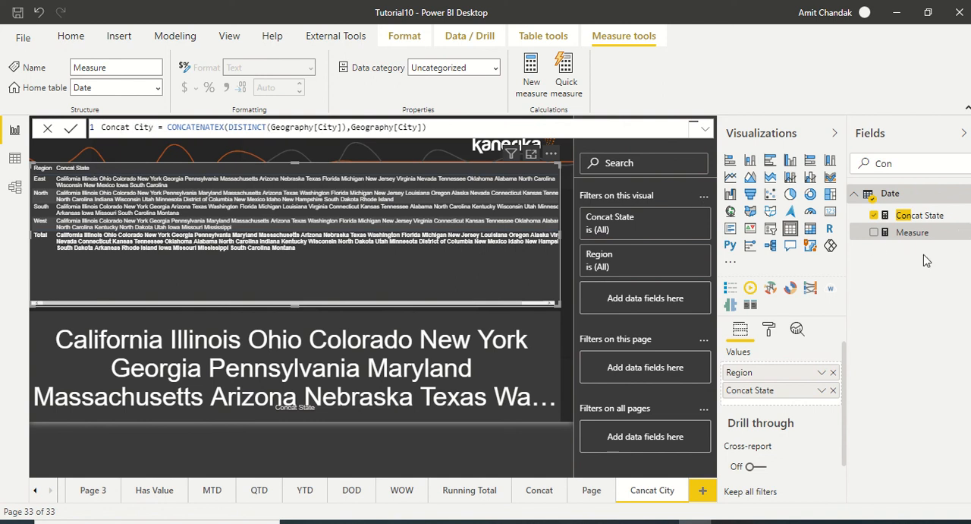
pyautogui.click(927, 261)
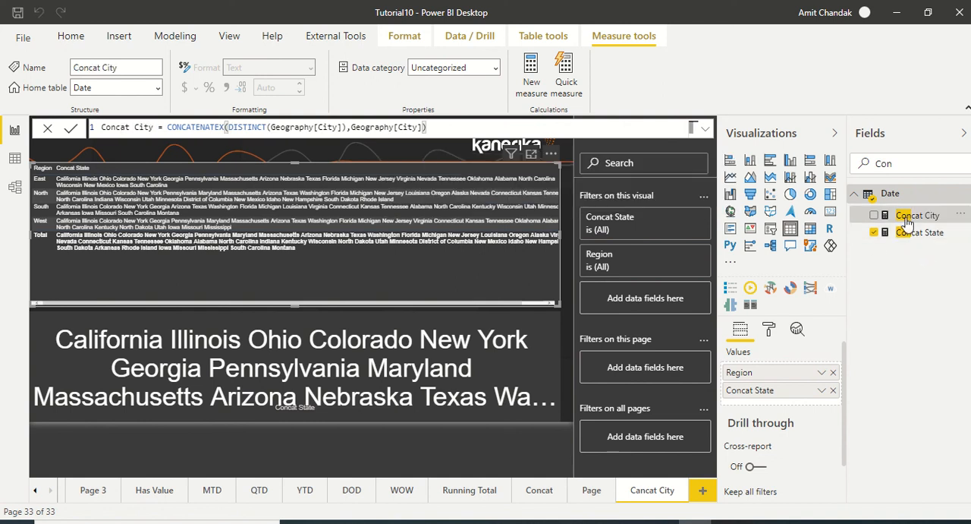
# Replace Concat State with the Concat City measure in the Region table
pyautogui.moveTo(907, 220); pyautogui.dragTo(834, 406)
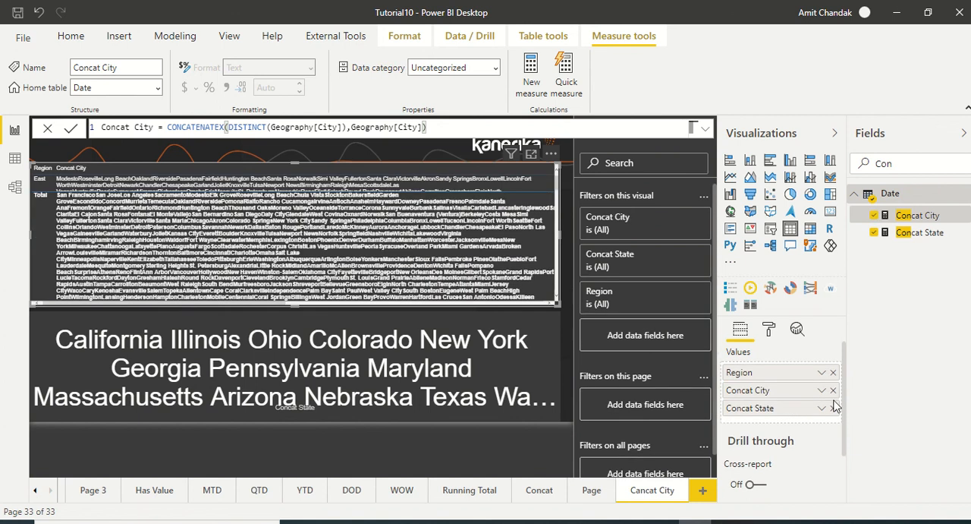
pyautogui.click(833, 409)
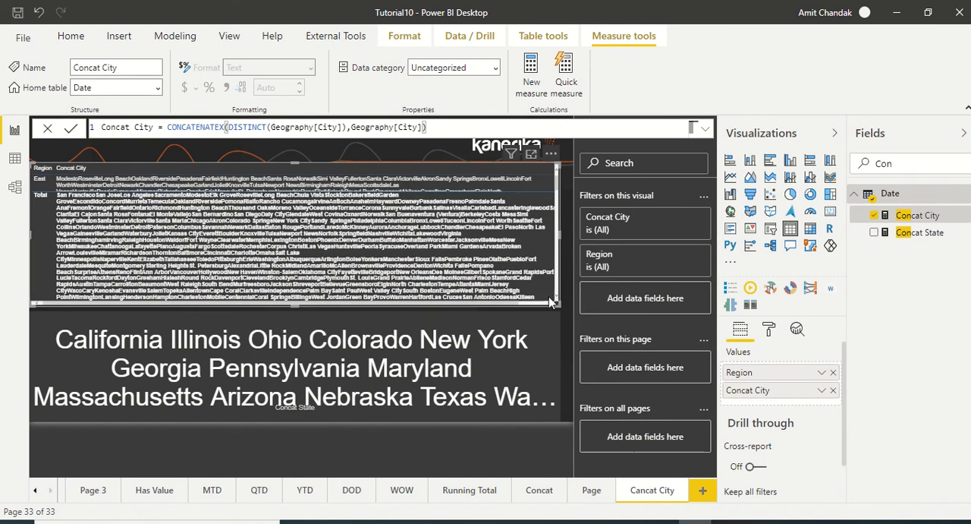
pyautogui.scroll(-5, 542, 280)
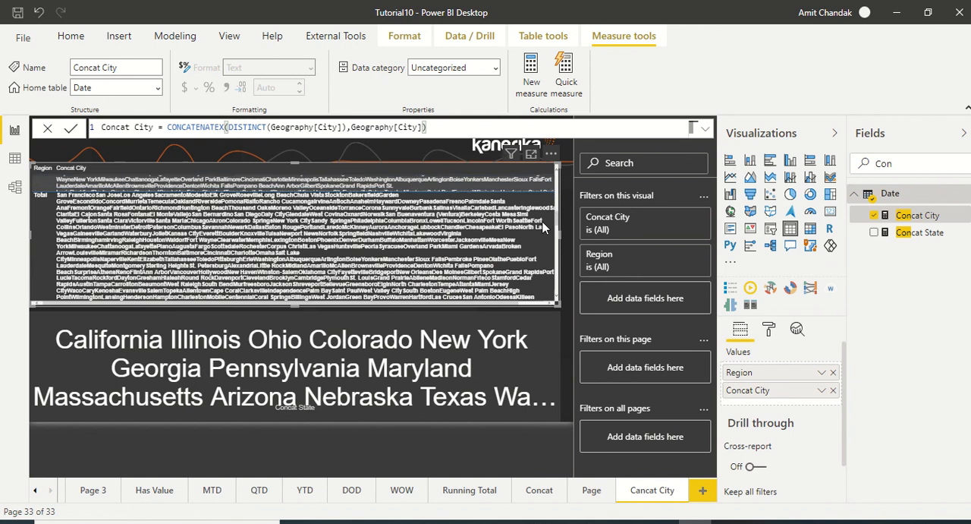
pyautogui.scroll(5, 540, 273)
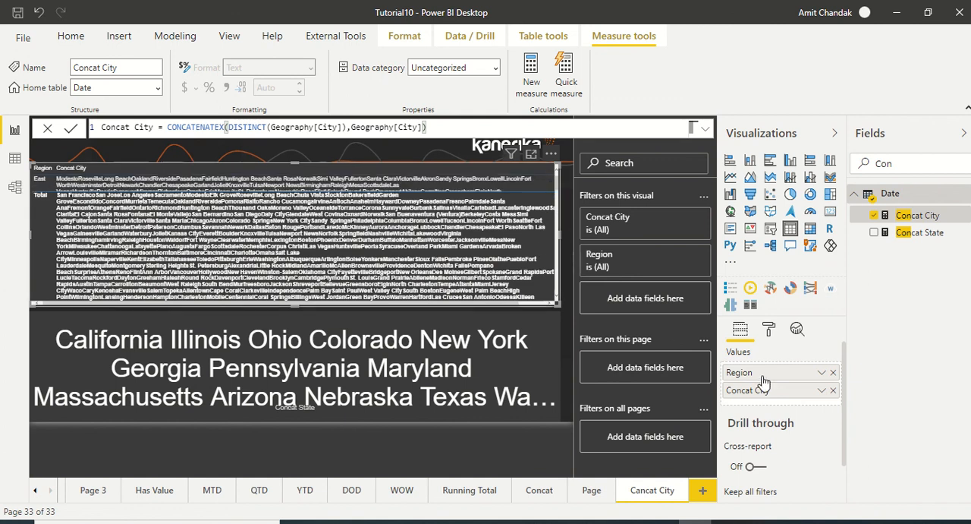
# Turn off the totals row in the Region table's formatting
pyautogui.click(767, 332)
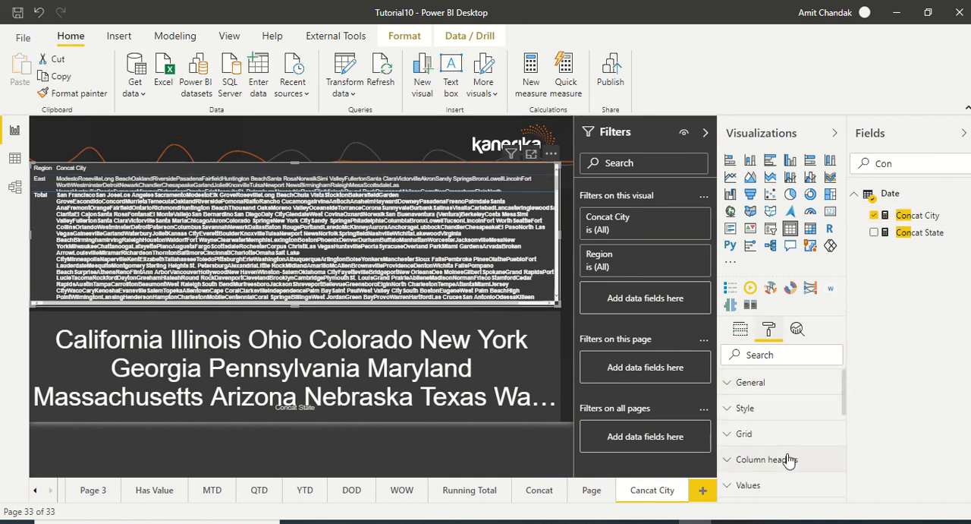
pyautogui.scroll(-3, 787, 458)
pyautogui.scroll(-2, 797, 446)
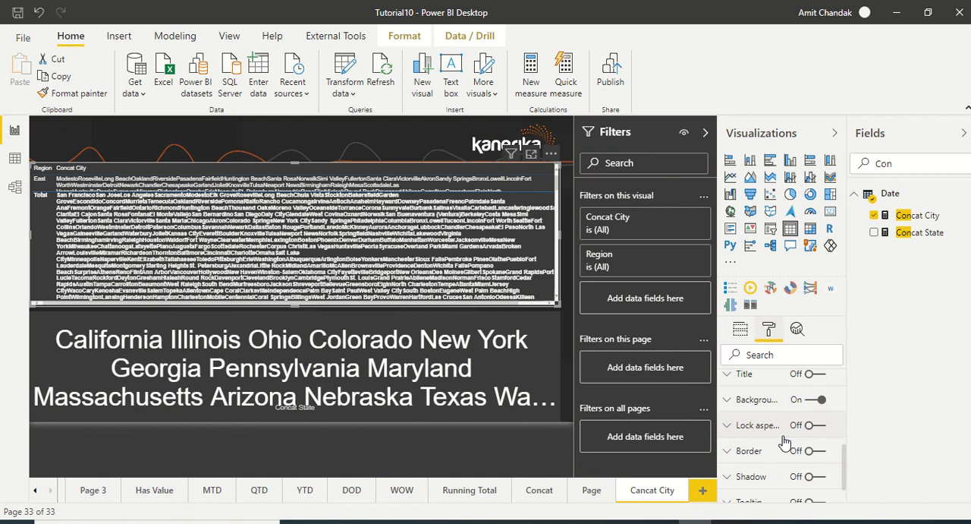
pyautogui.scroll(2, 785, 442)
pyautogui.scroll(5, 786, 442)
pyautogui.scroll(-3, 787, 439)
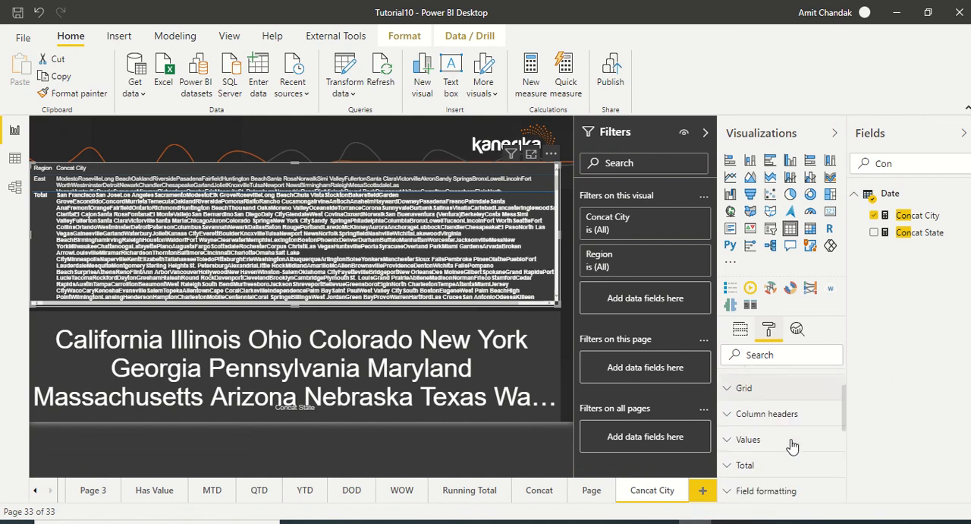
pyautogui.click(774, 441)
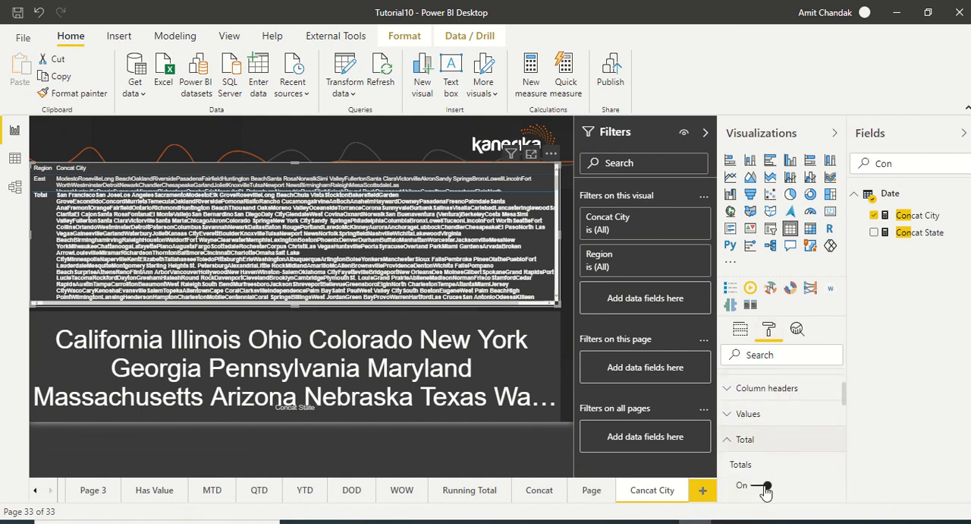
pyautogui.click(760, 485)
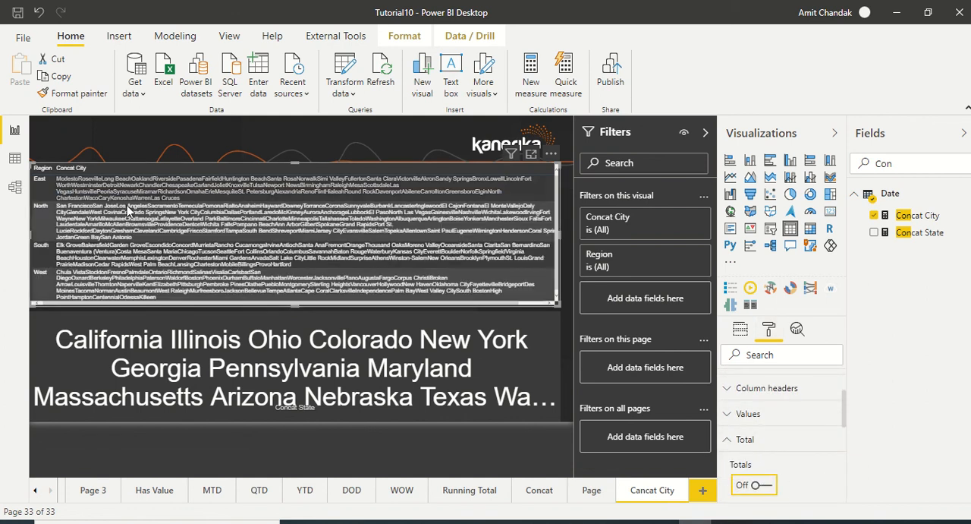
# Replace Concat State with the Concat City measure in the card beneath the table
pyautogui.click(535, 375)
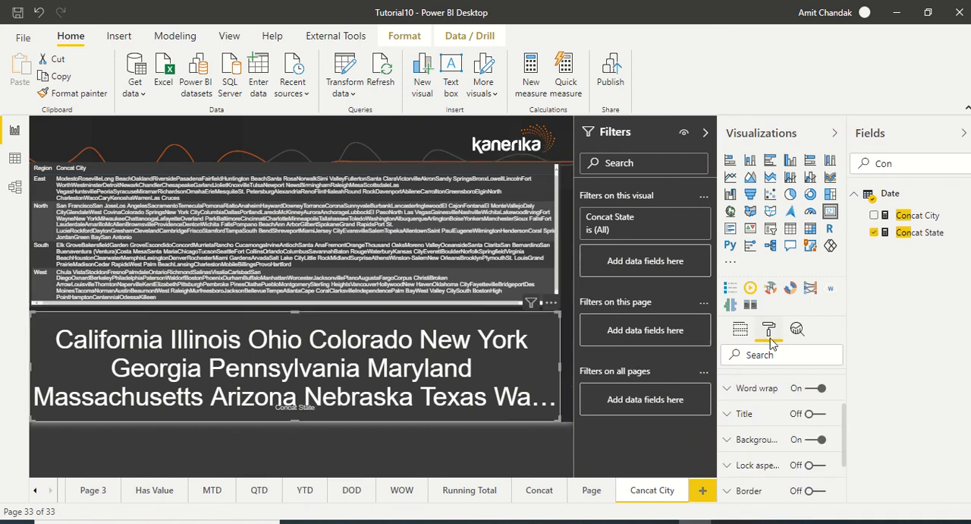
pyautogui.click(741, 328)
pyautogui.moveTo(922, 218); pyautogui.dragTo(789, 378)
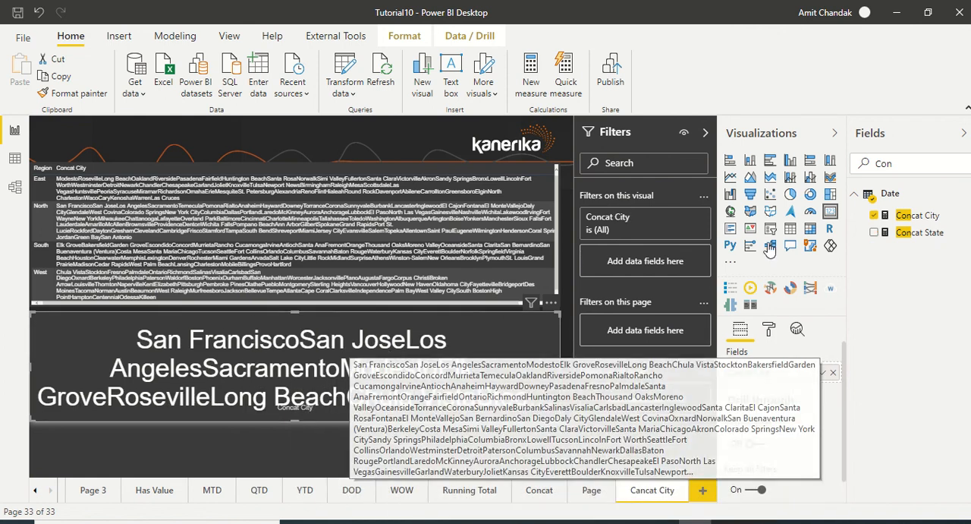
# Add a comma "," as the delimiter in the Concat City formula and commit it
pyautogui.click(918, 214)
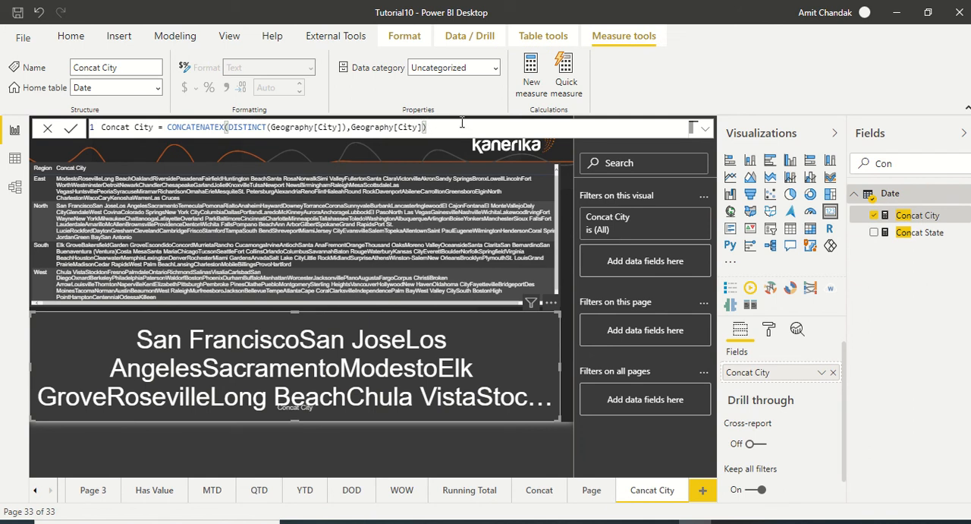
pyautogui.write(',""')
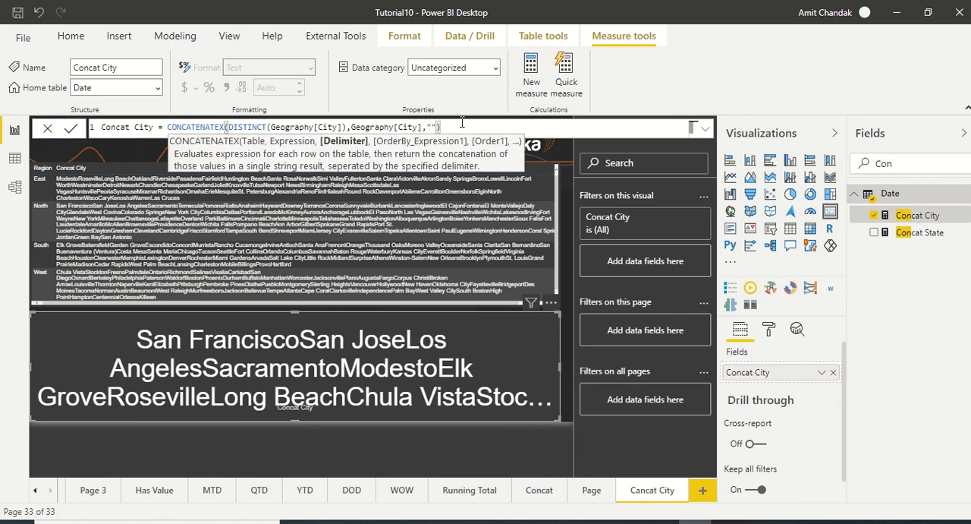
pyautogui.write(',')
pyautogui.press('Return')
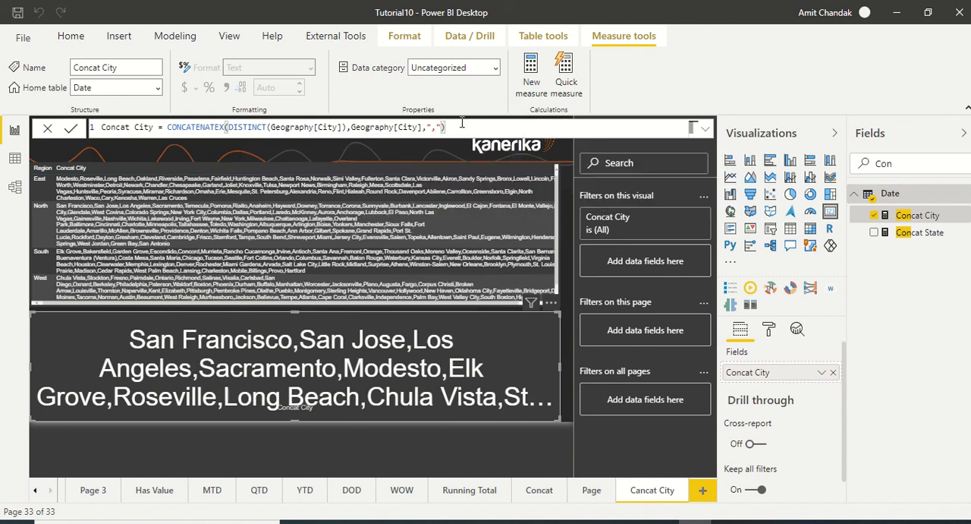